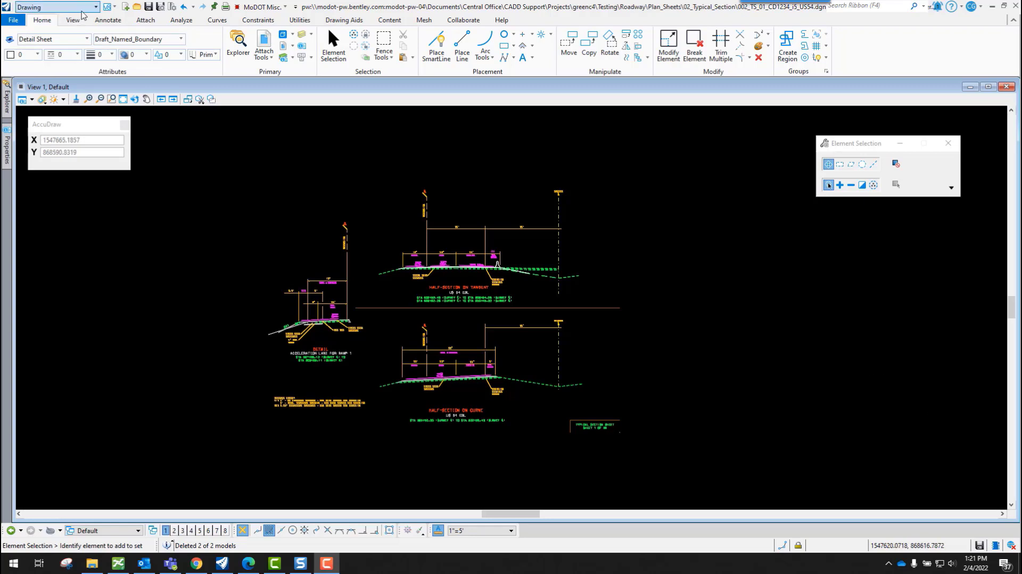
- In the MoDOT CADD Detailing workflow, place a Detail Sheet boundary named Typical Section 1, without creating a drawing
left_click(87, 7)
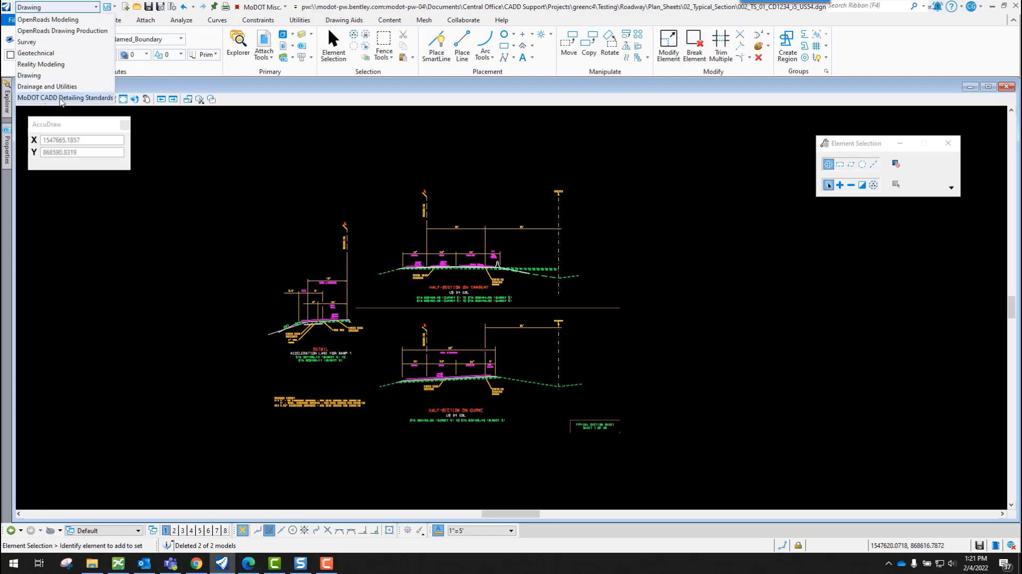
left_click(71, 97)
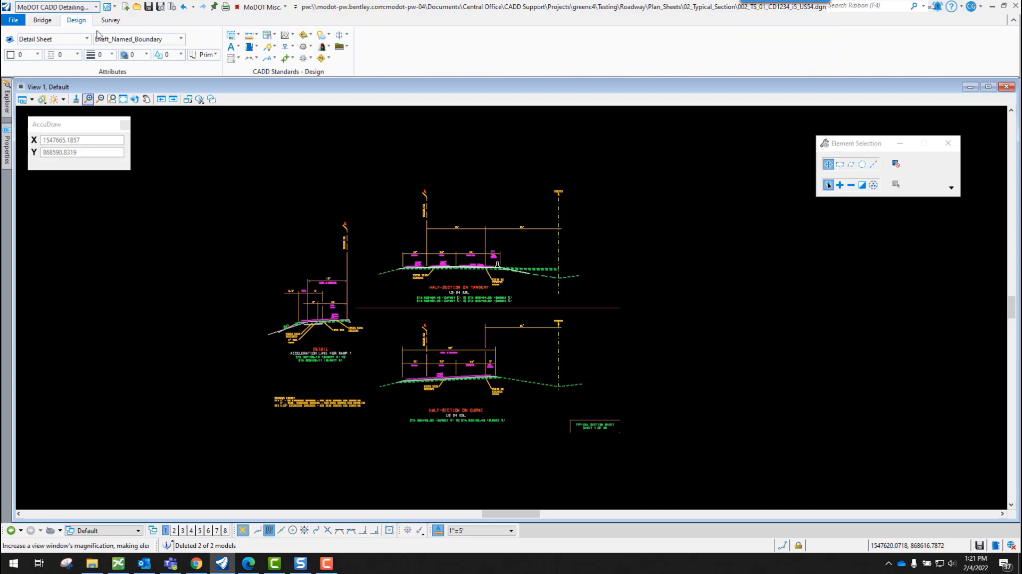
left_click(237, 36)
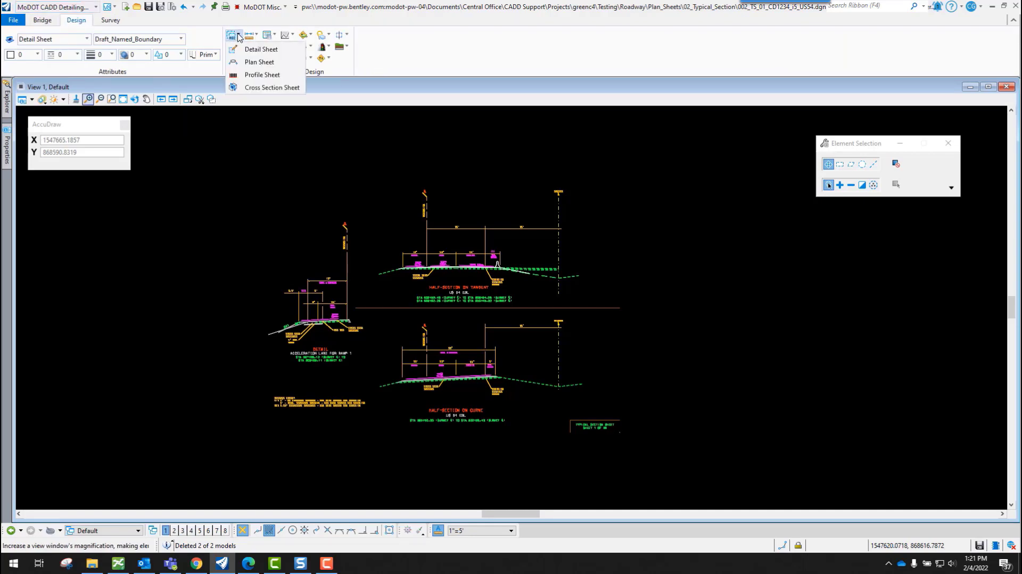
left_click(258, 52)
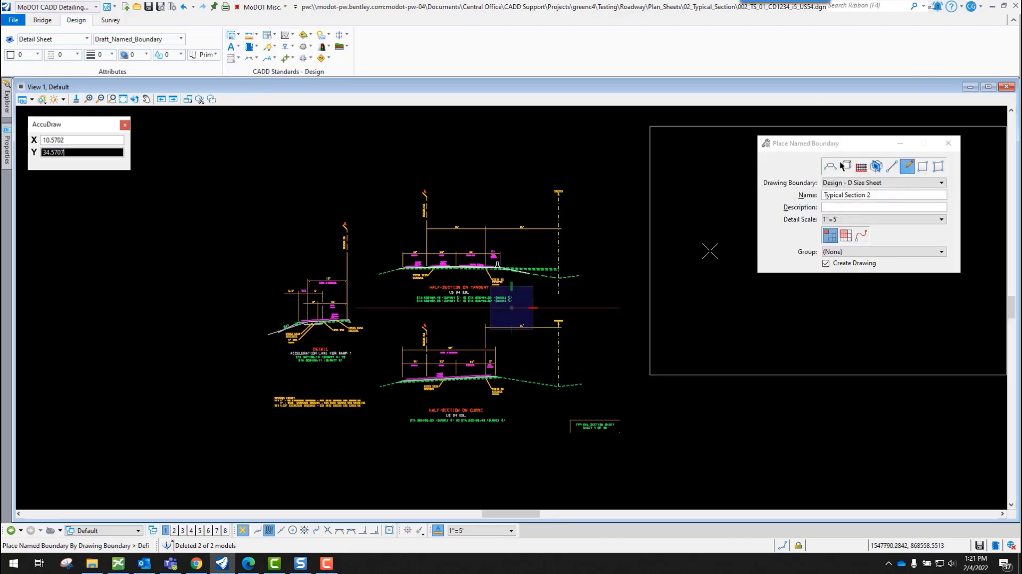
left_click(886, 197)
key("BackSpace")
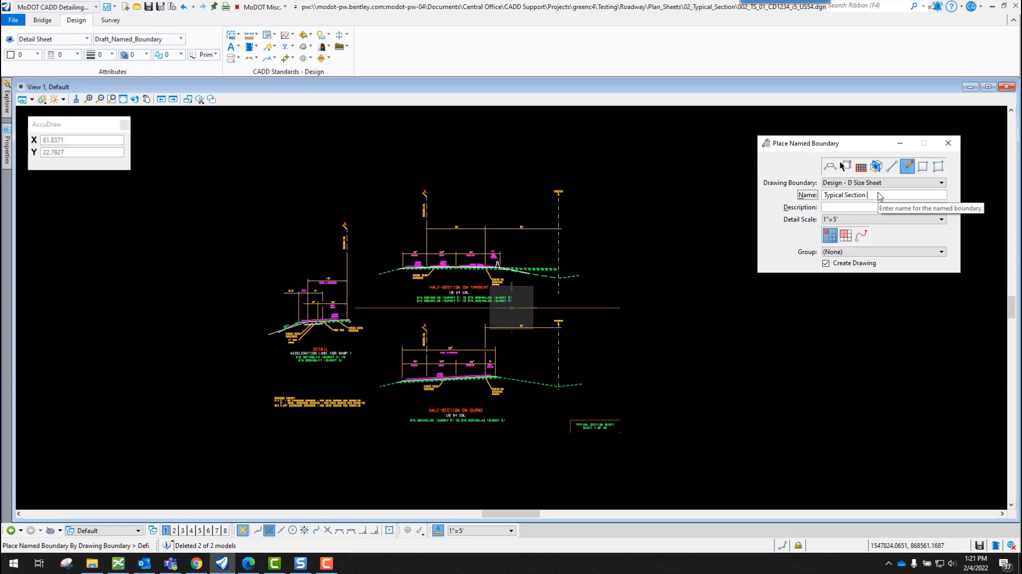
key("Tab")
key("Tab")
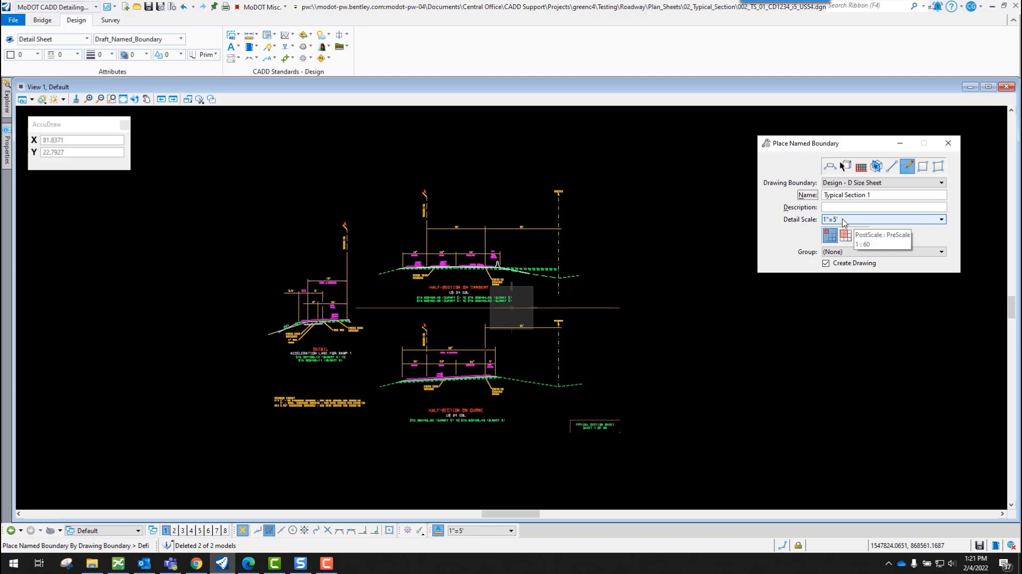
left_click(825, 264)
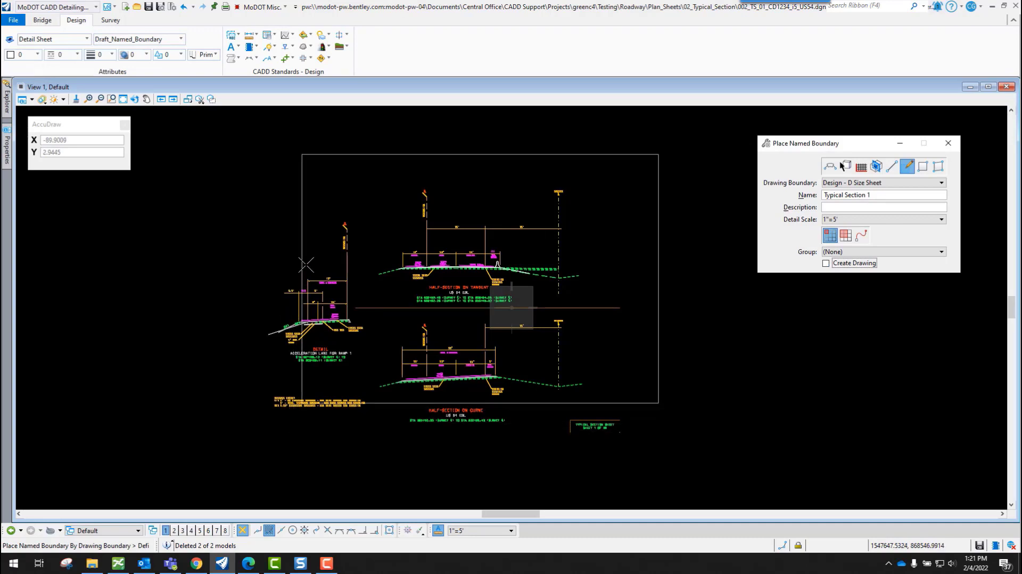
left_click(310, 343)
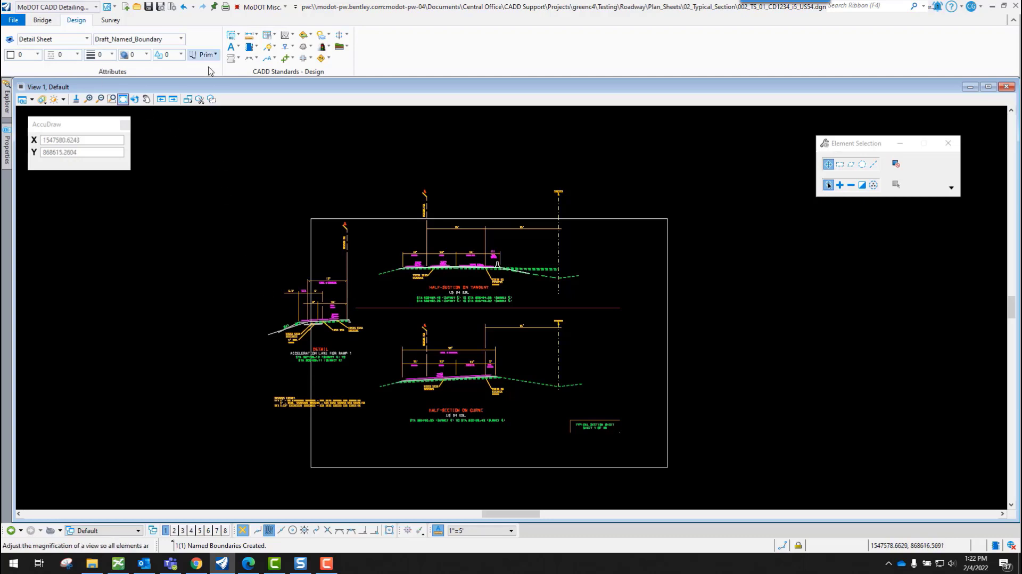
- In the Drawing workflow, open Named Boundaries, expand Orphan Named Boundaries, and enable opening drawing creation settings
left_click(53, 7)
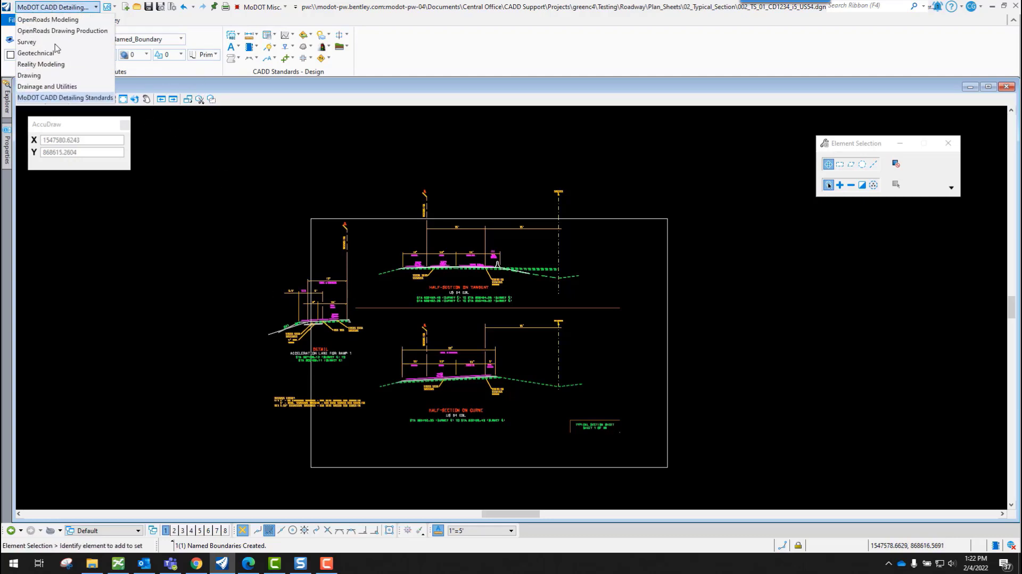
left_click(30, 75)
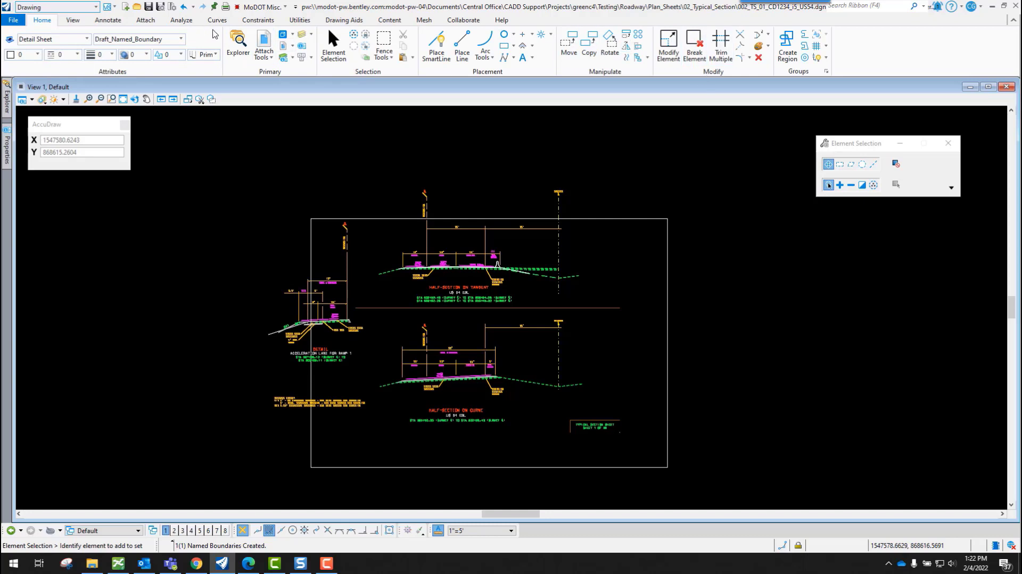
left_click(74, 21)
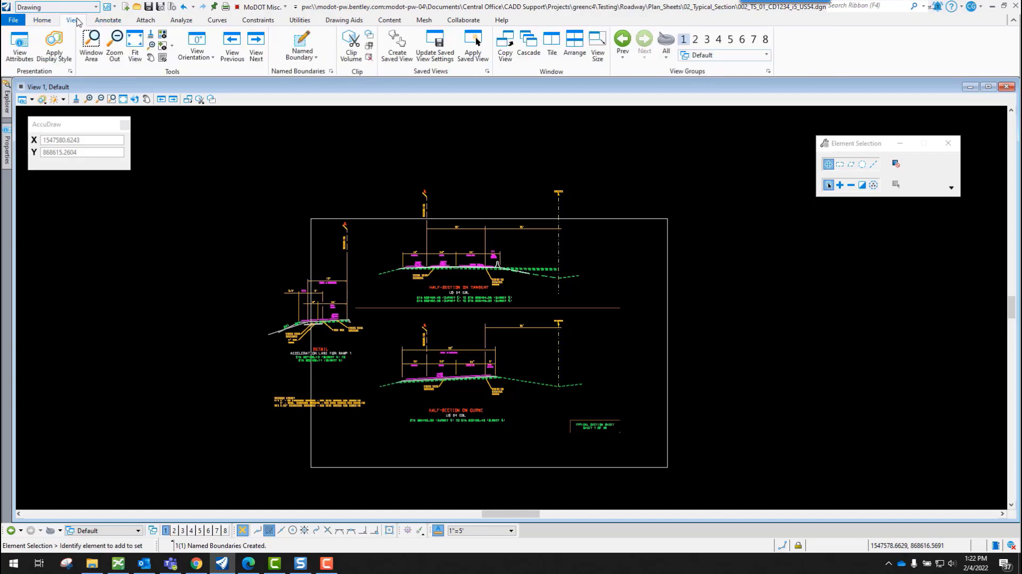
left_click(331, 72)
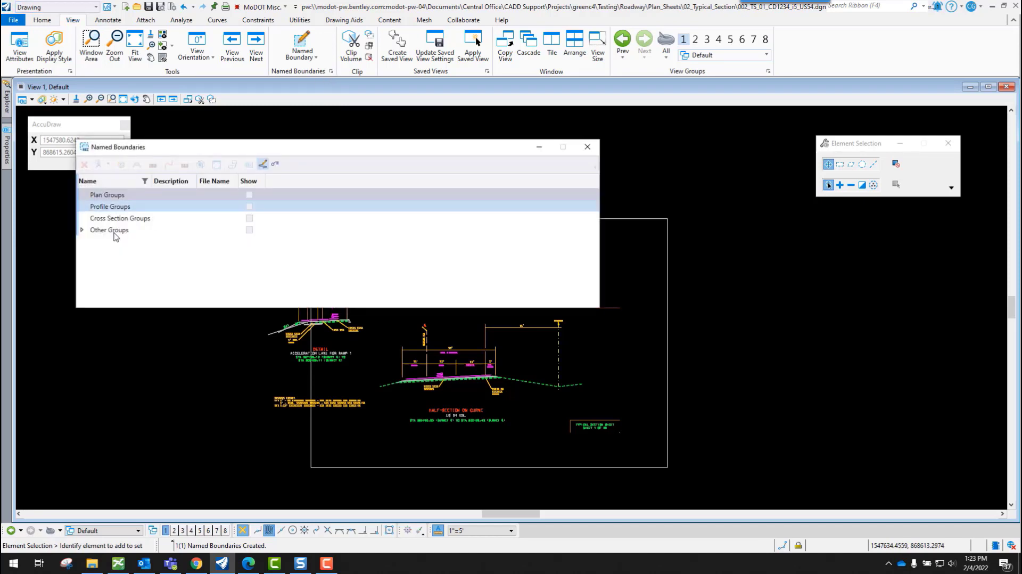
left_click(83, 230)
left_click(93, 241)
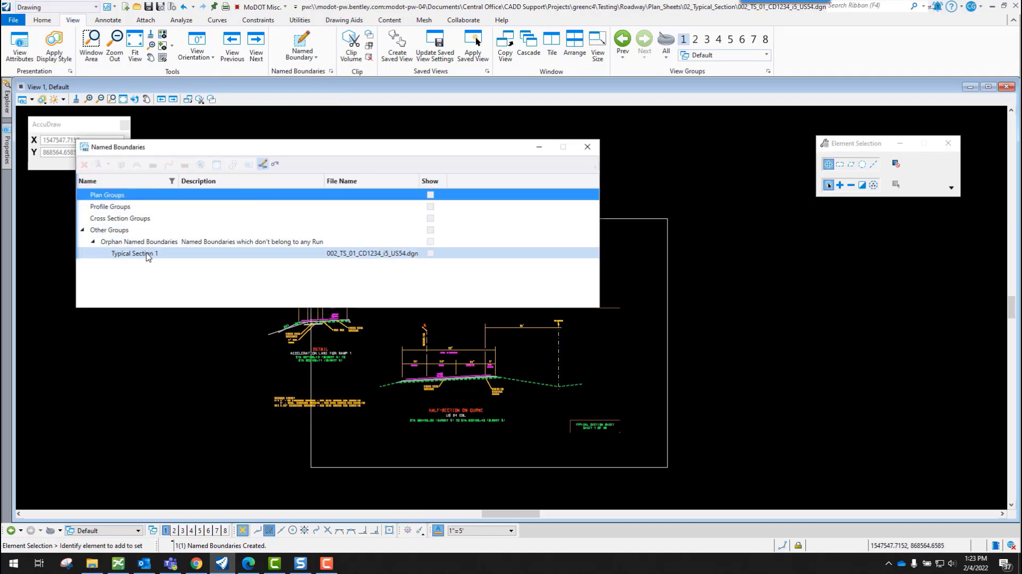
left_click(263, 164)
- Create the drawing Typical Section 1 from the orphan boundary at drawing model scale 1"=5'
right_click(141, 256)
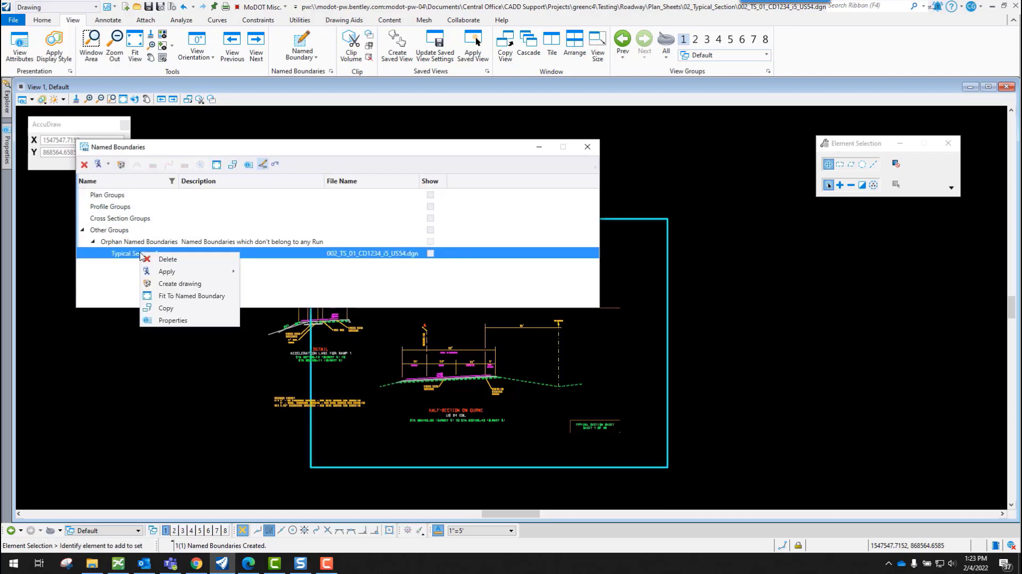
left_click(180, 284)
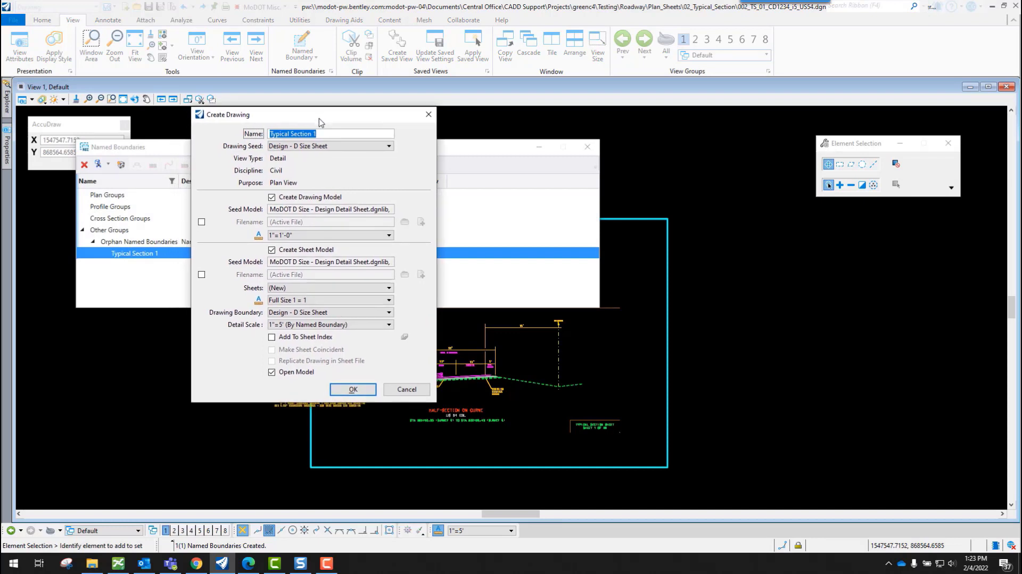
left_click(325, 135)
left_click(295, 235)
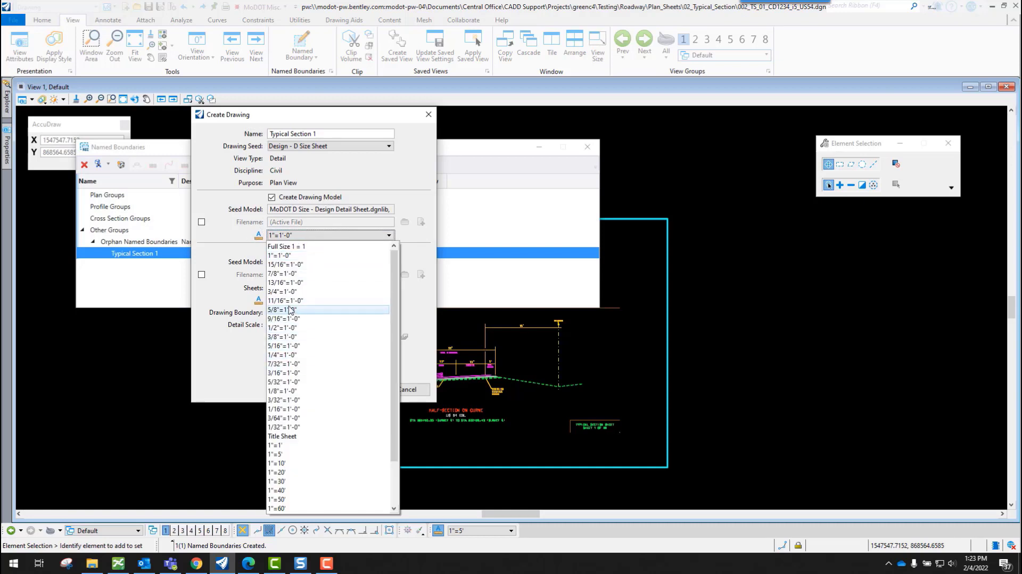
left_click(291, 455)
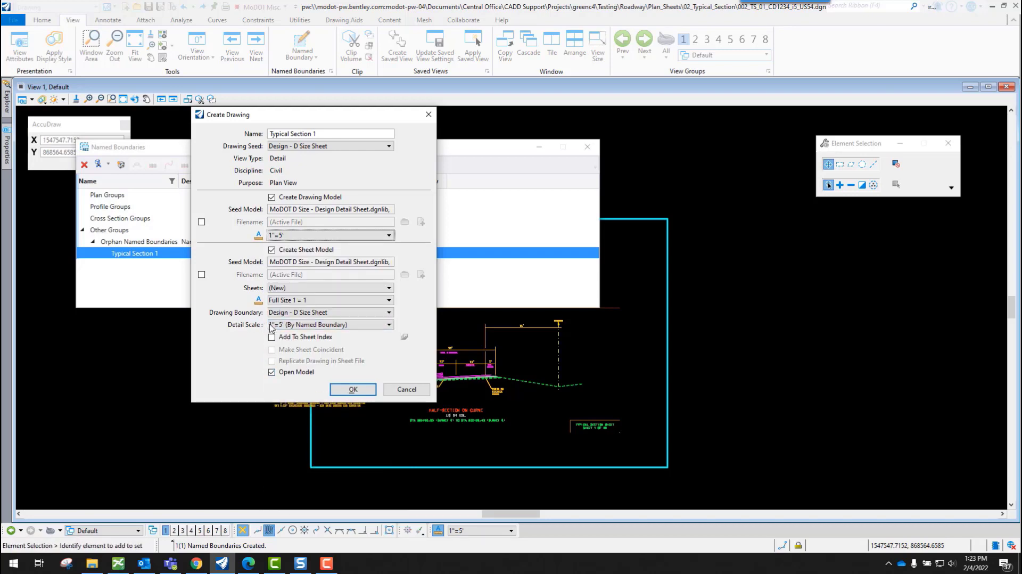
left_click(353, 390)
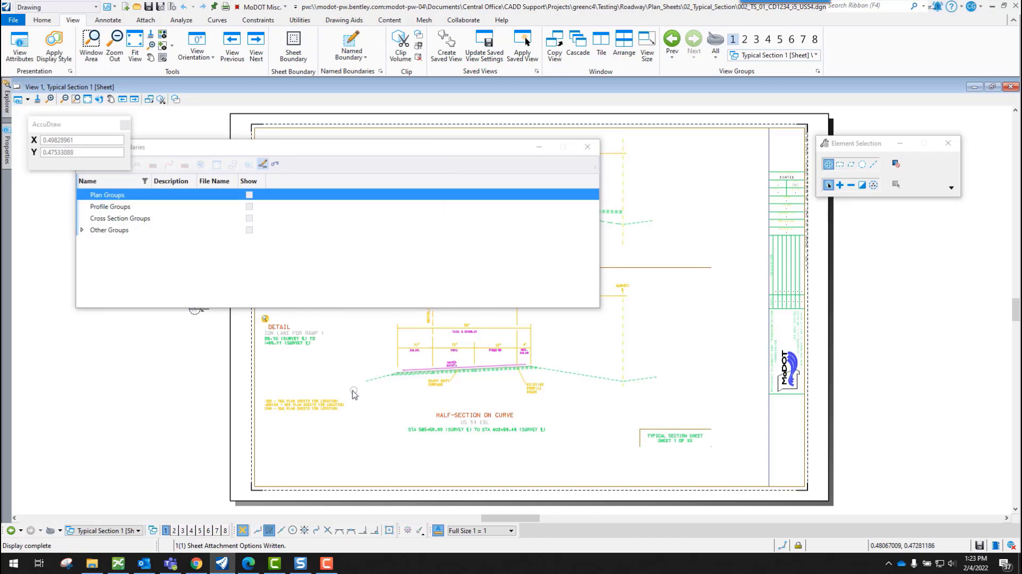
- Close Named Boundaries and switch to Typical Section 1 Views, then back to Typical Section 1 [Sheet] Views
left_click(588, 148)
left_click(138, 531)
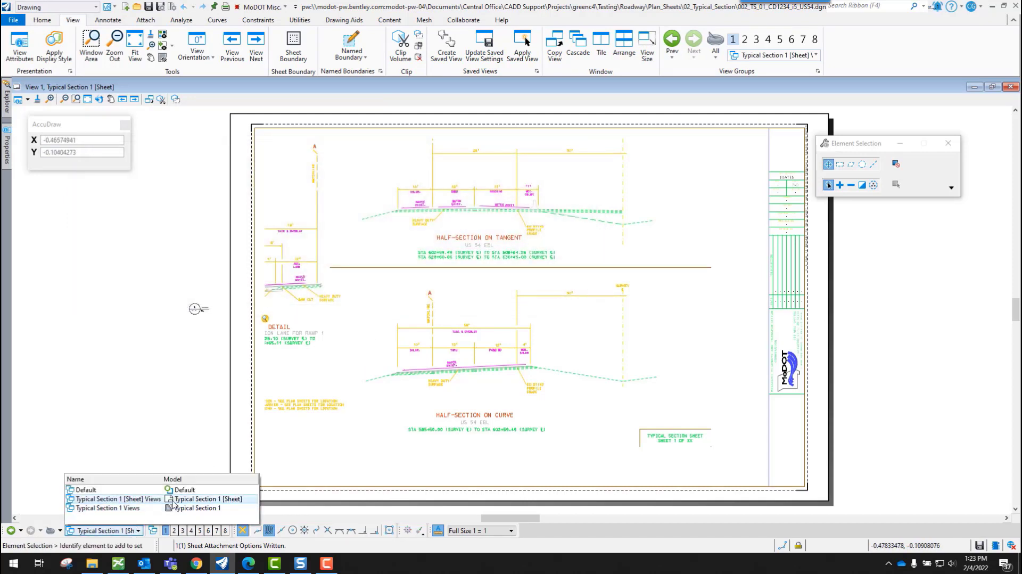
left_click(107, 508)
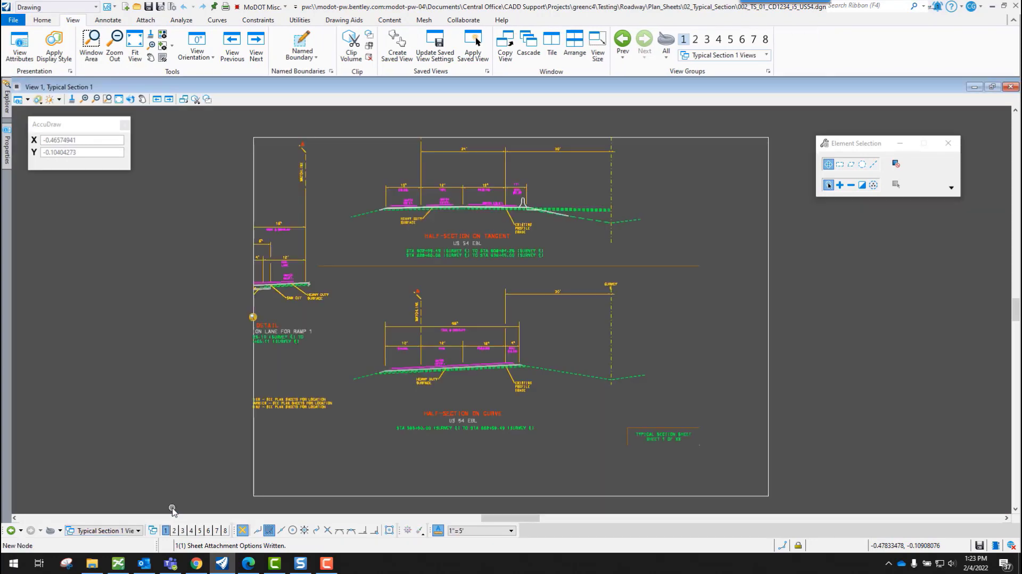
left_click(137, 531)
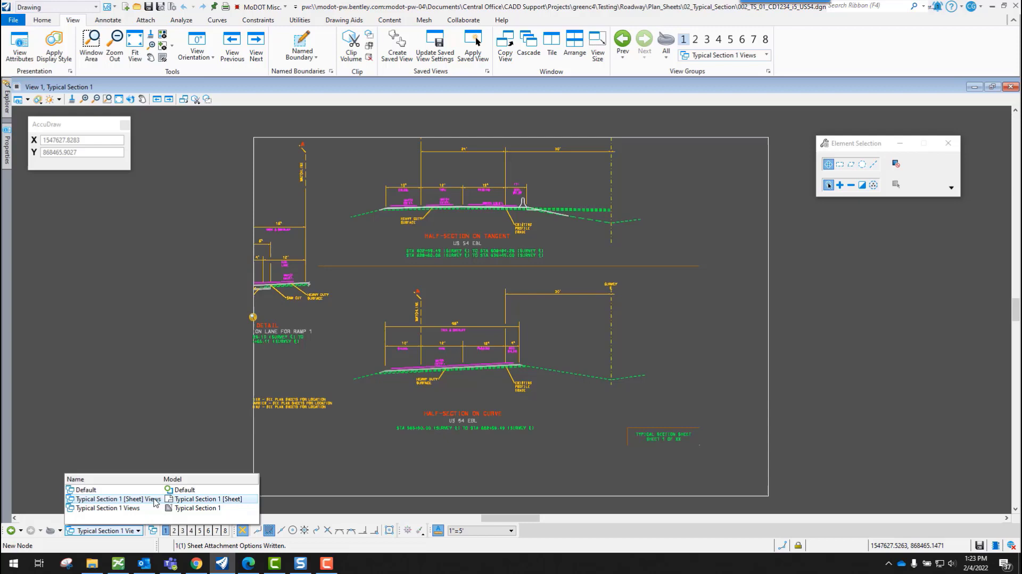
left_click(154, 500)
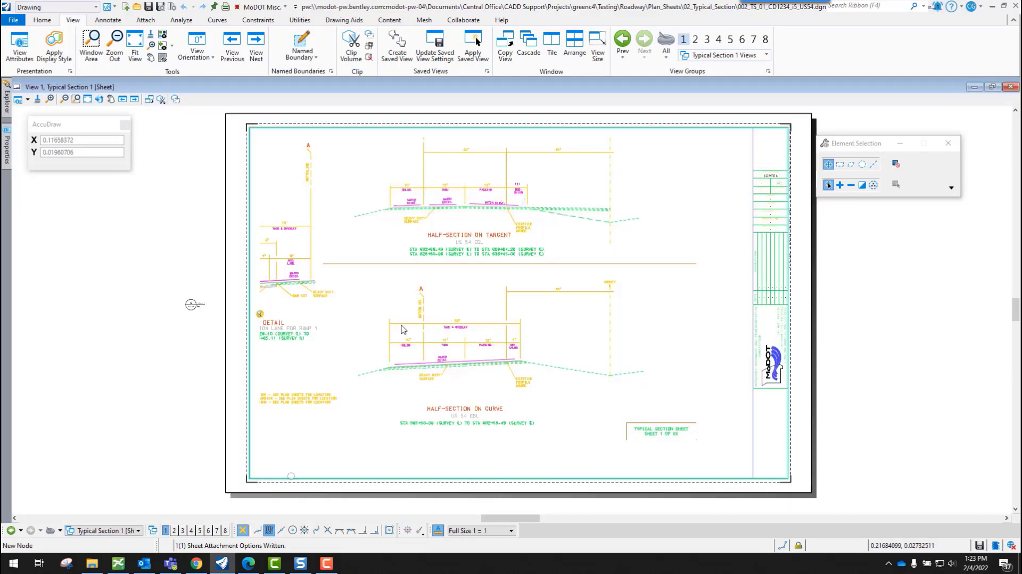
- Turn on Constructions in View Attributes to reveal the reference clip boundary on the sheet
left_click(28, 100)
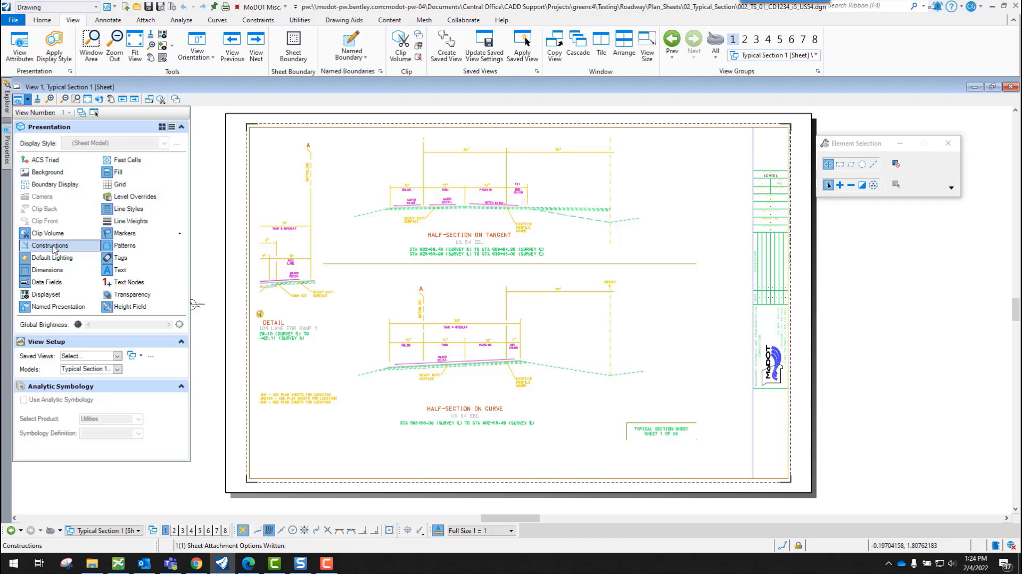
left_click(55, 247)
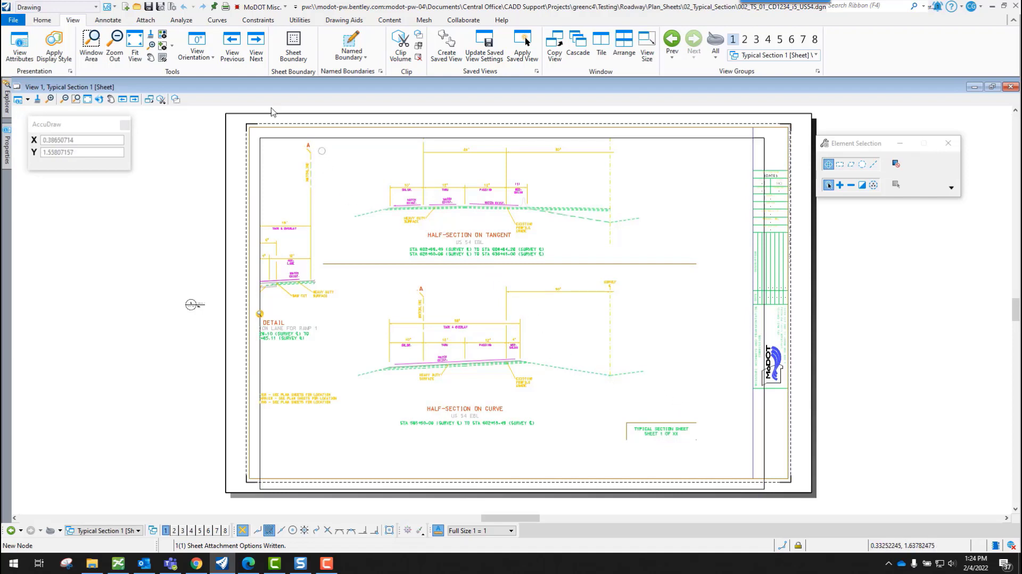
left_click(42, 20)
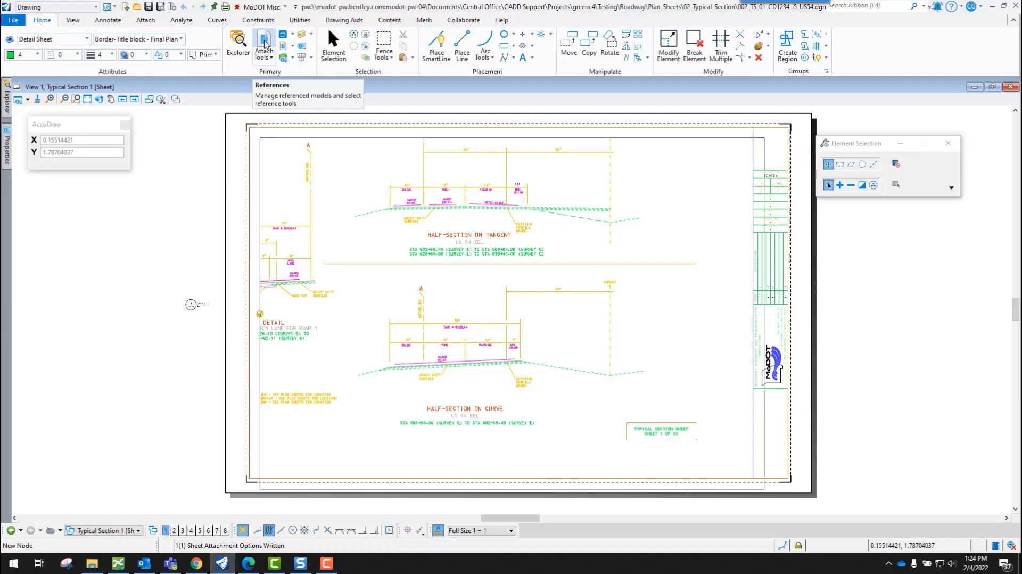
- Open the References dialog from Attach Tools to list the sheet's attachments
left_click(265, 44)
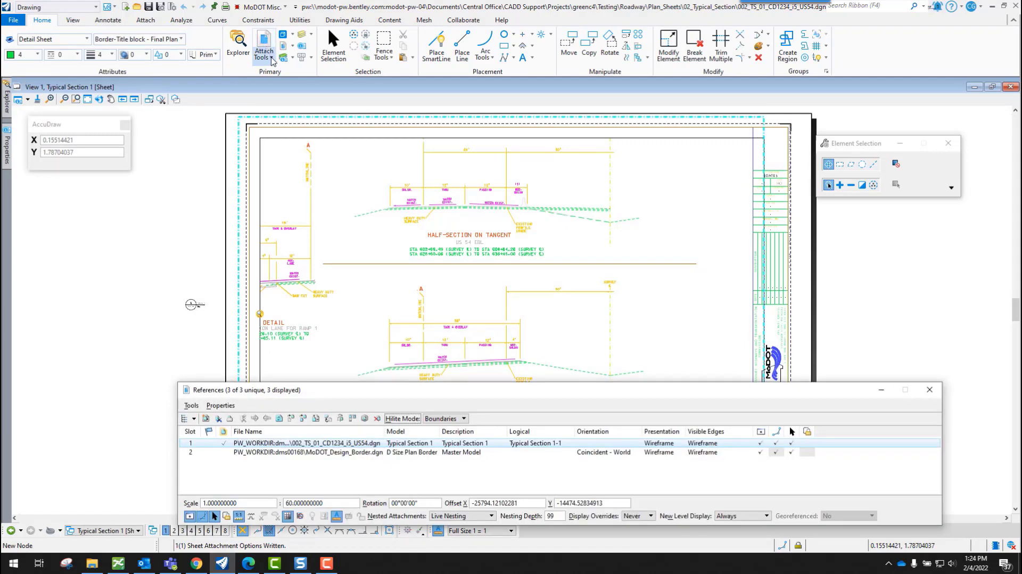
left_click(272, 58)
left_click(287, 74)
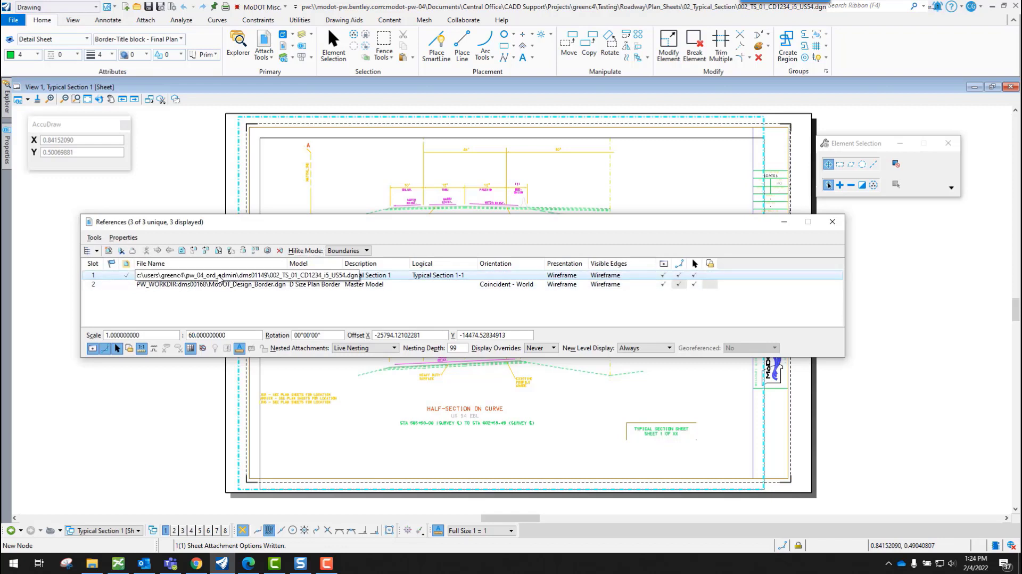
- Move the Typical Section 1 reference from its clip boundary corner onto the sheet border's inner corner
left_click(94, 238)
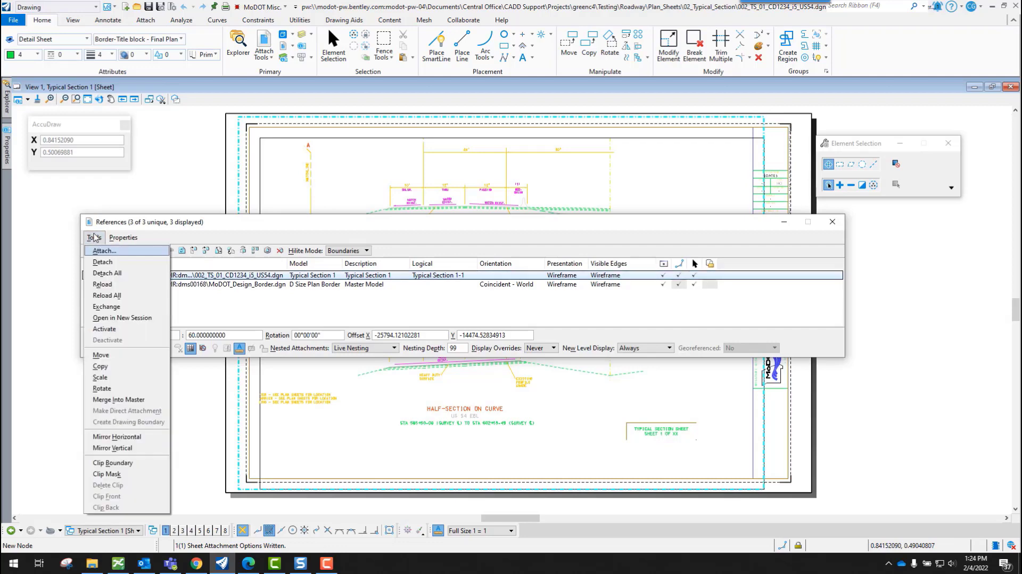
left_click(101, 355)
scroll(244, 120, "up", 5)
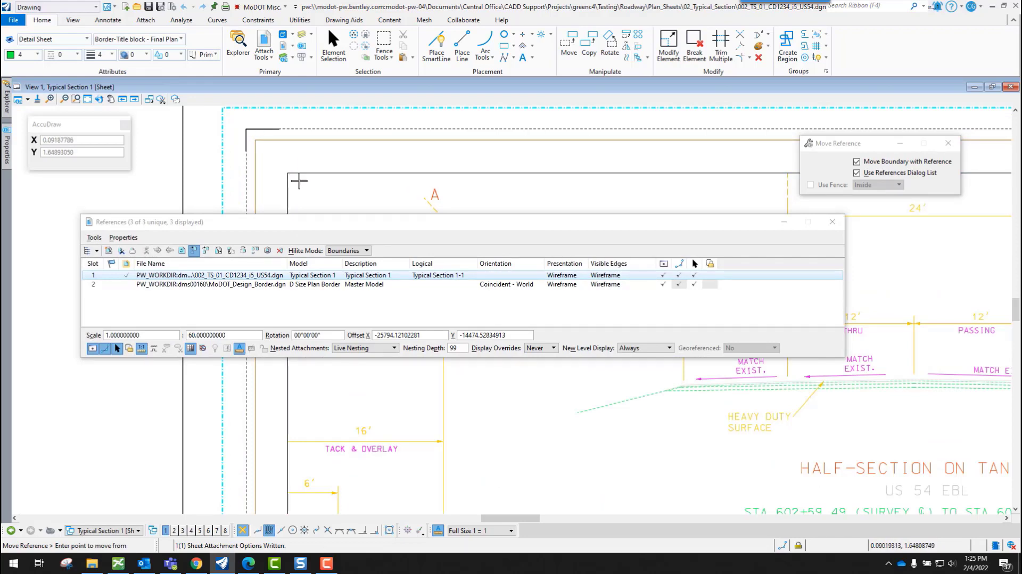
left_click(287, 173)
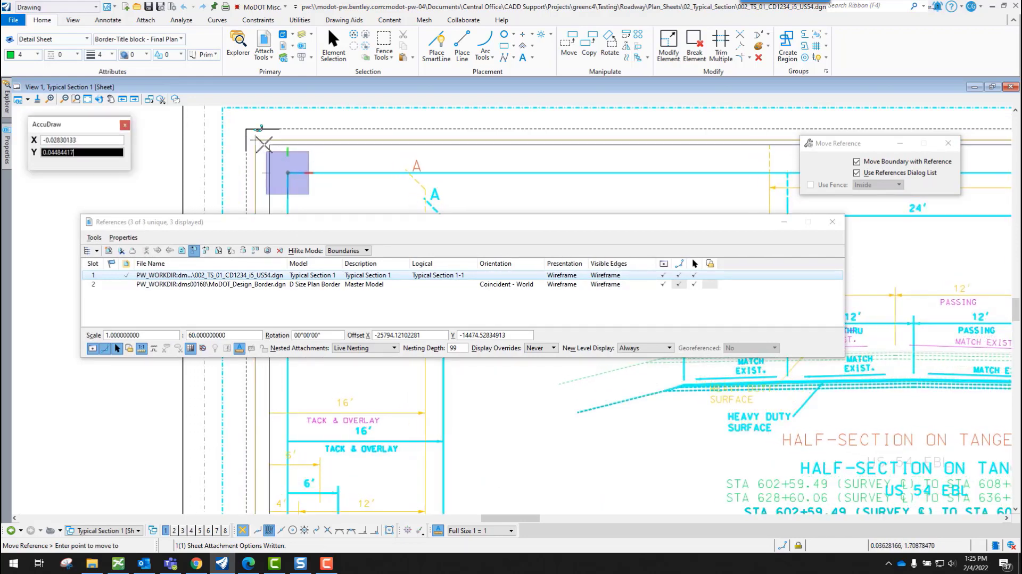
left_click(258, 131)
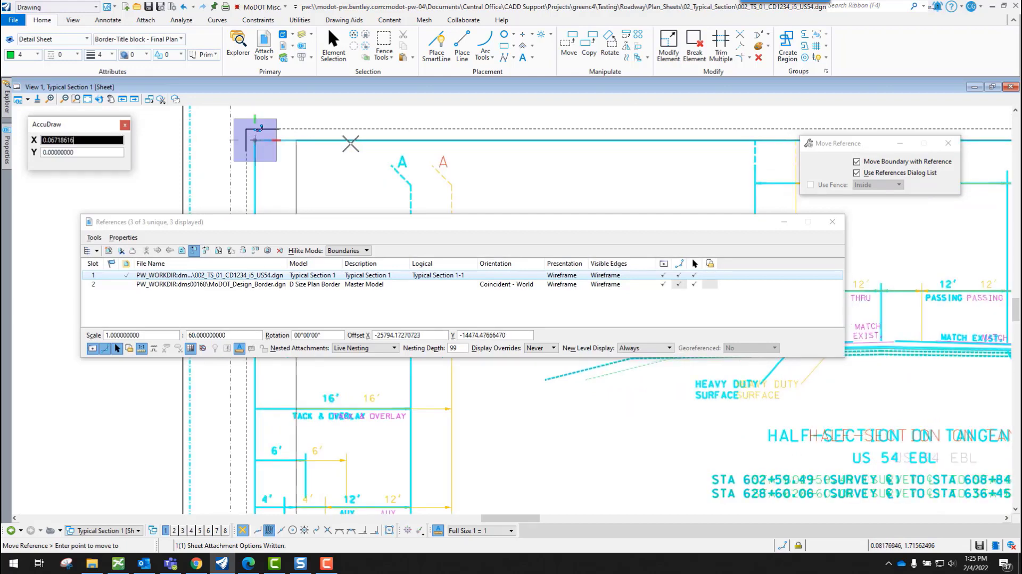
right_click(298, 149)
scroll(316, 155, "down", 5)
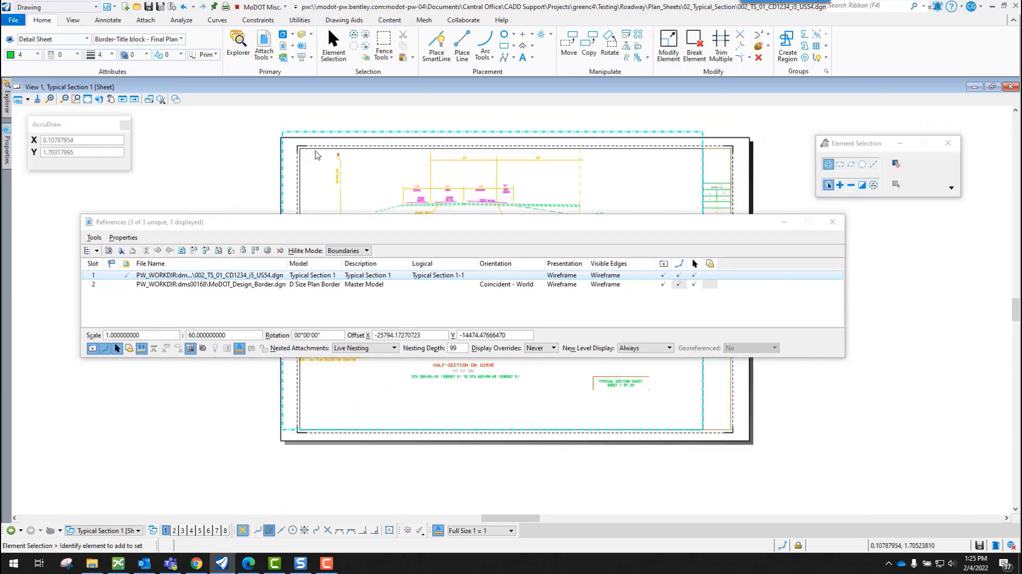
- Close References, fit the whole sheet in the view, and toggle Constructions in View Attributes
left_click_drag(381, 222, 385, 281)
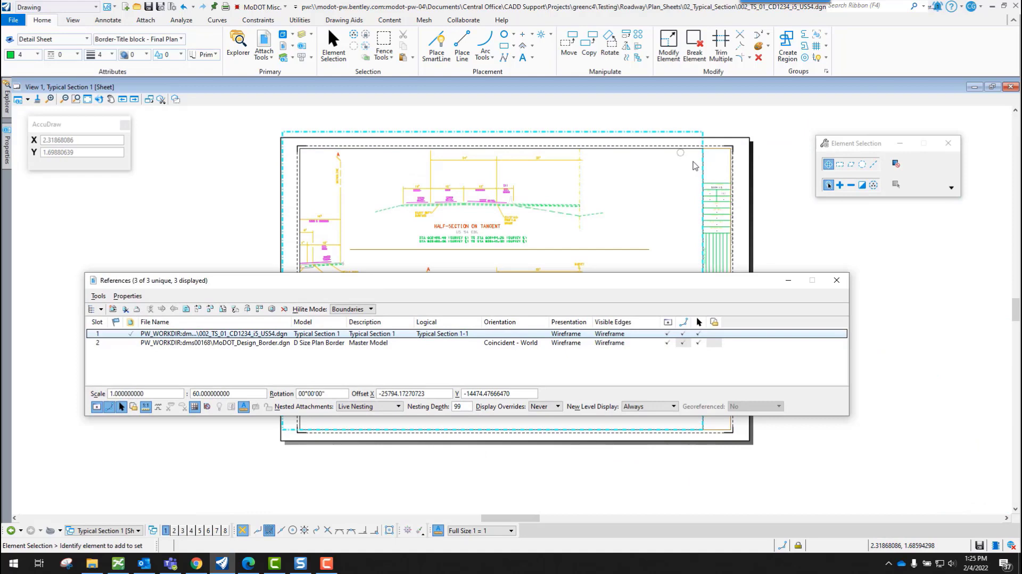
scroll(688, 139, "up", 3)
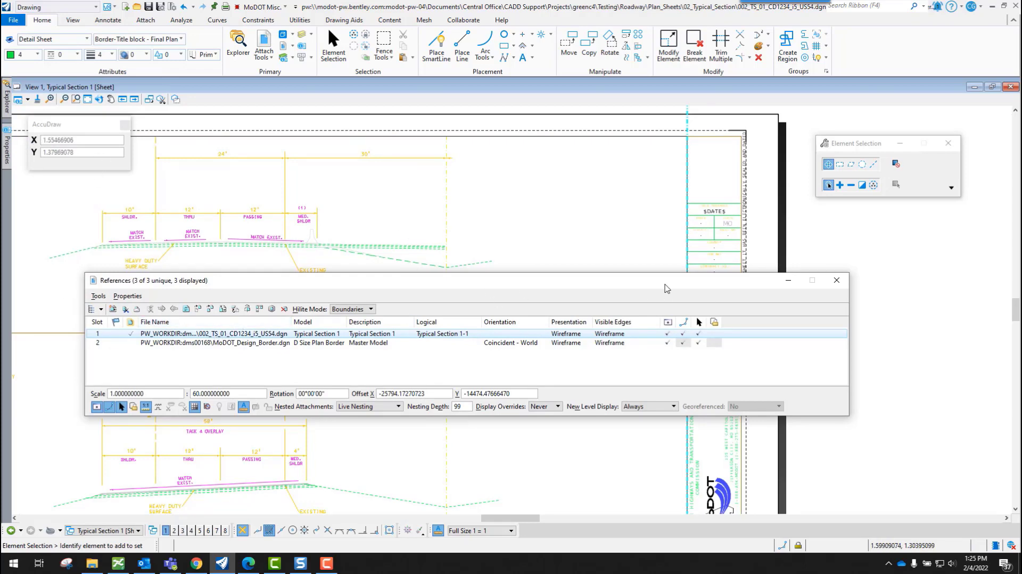
left_click(834, 280)
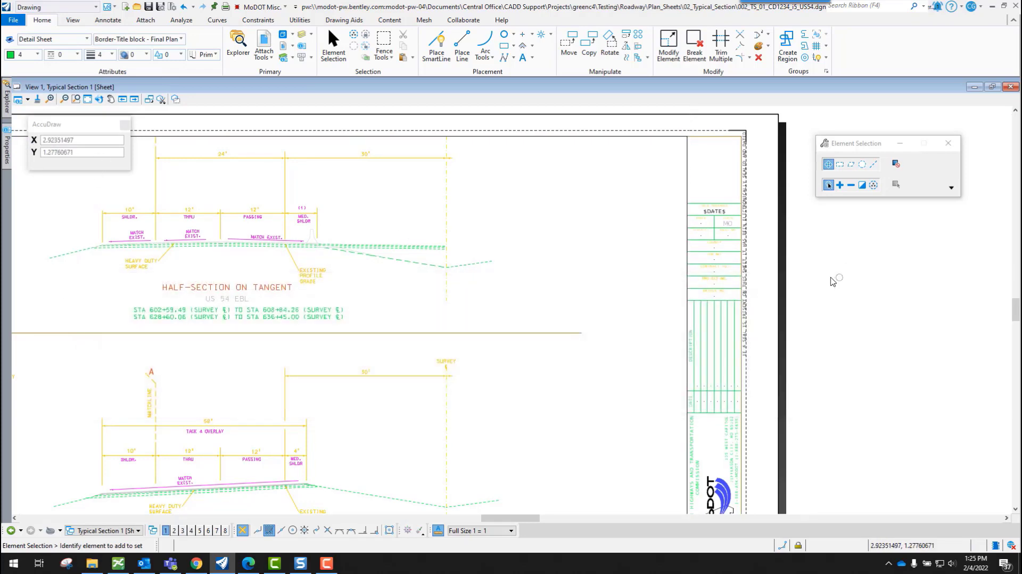
left_click(87, 99)
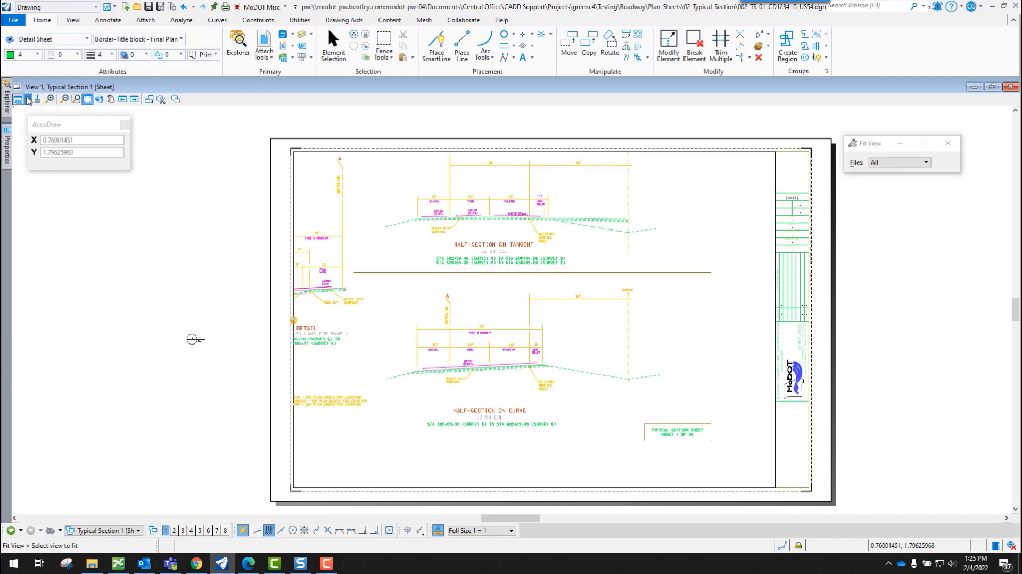
left_click(27, 98)
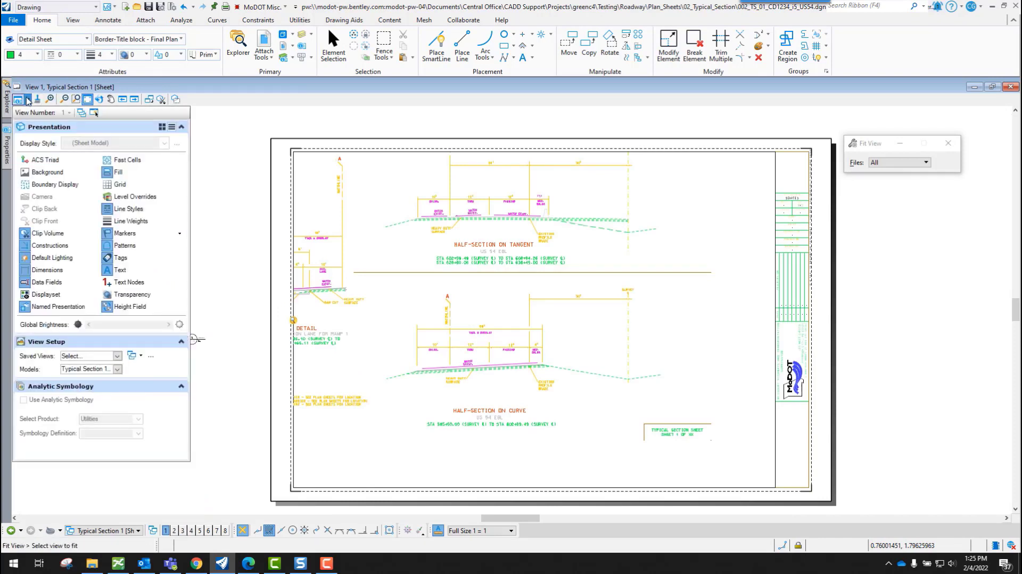
left_click(50, 246)
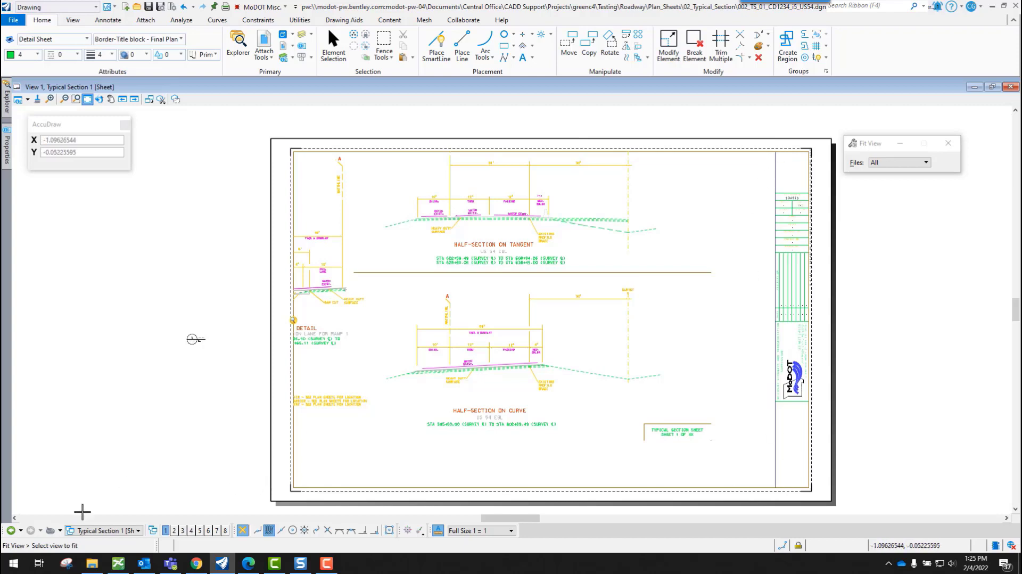
left_click(107, 530)
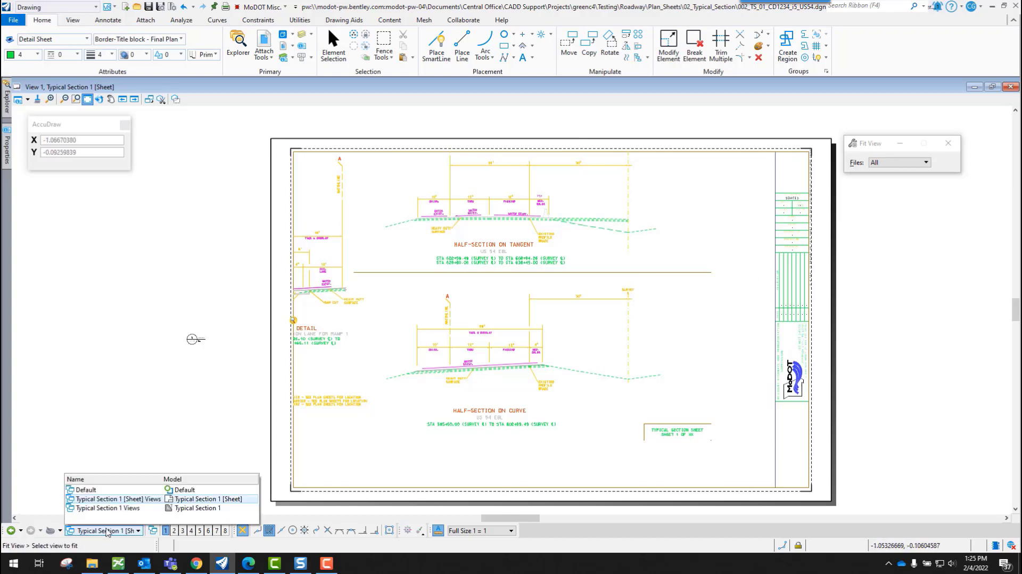
- In the Default model, copy the sheet title note to four spots around the boundary's edges and corners
left_click(85, 489)
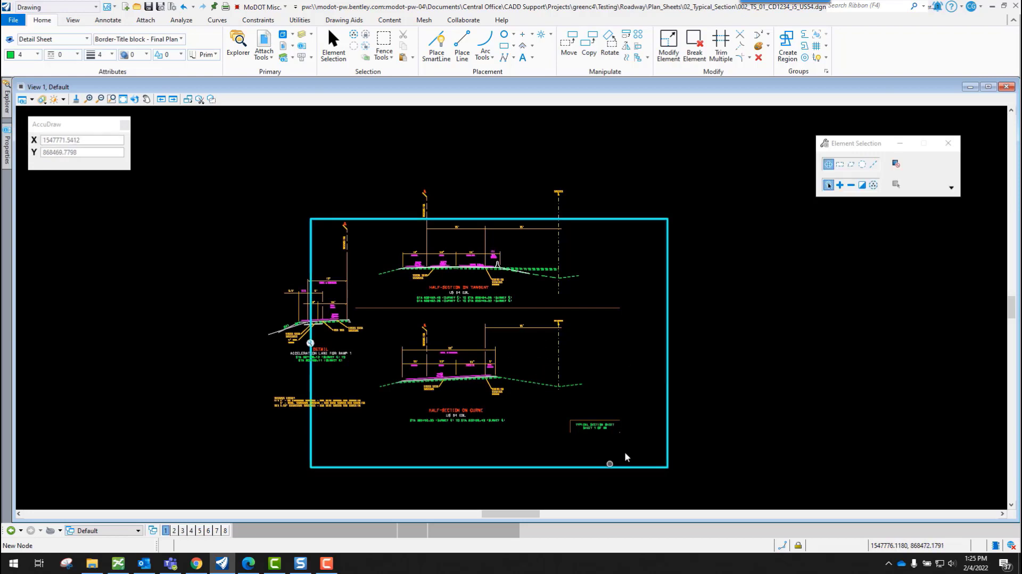
left_click(566, 411)
left_click(566, 410)
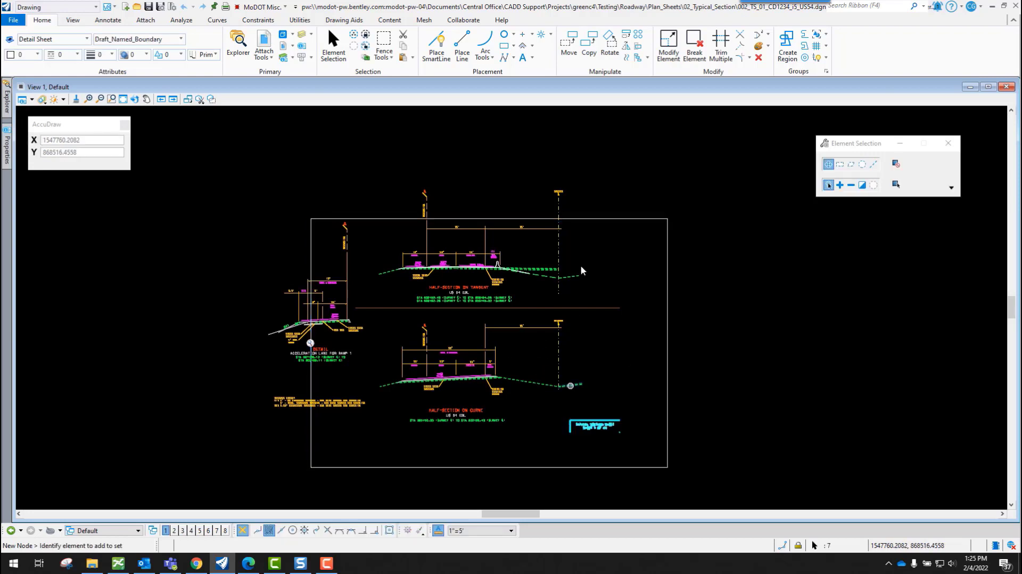
left_click(588, 42)
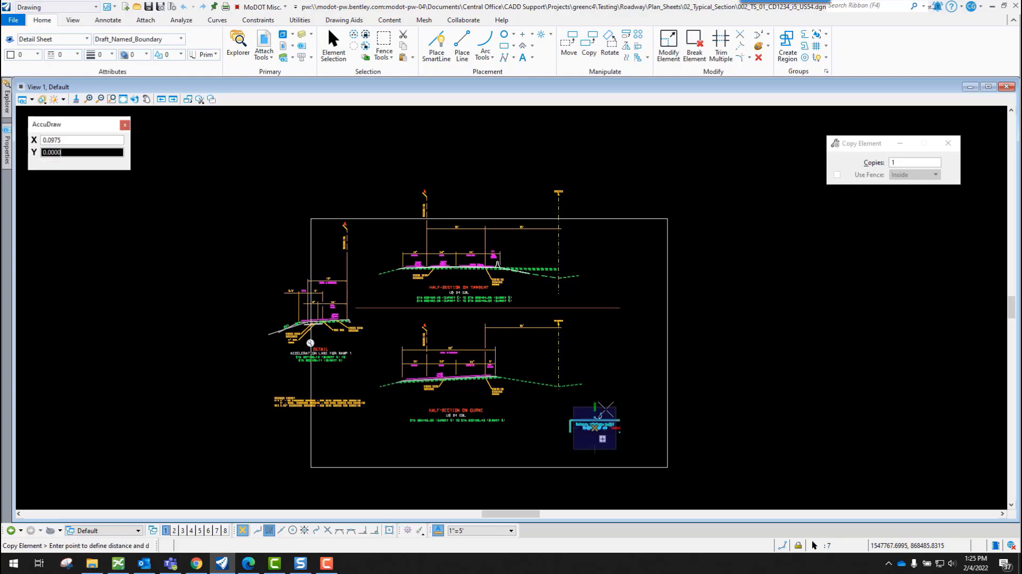
left_click(645, 396)
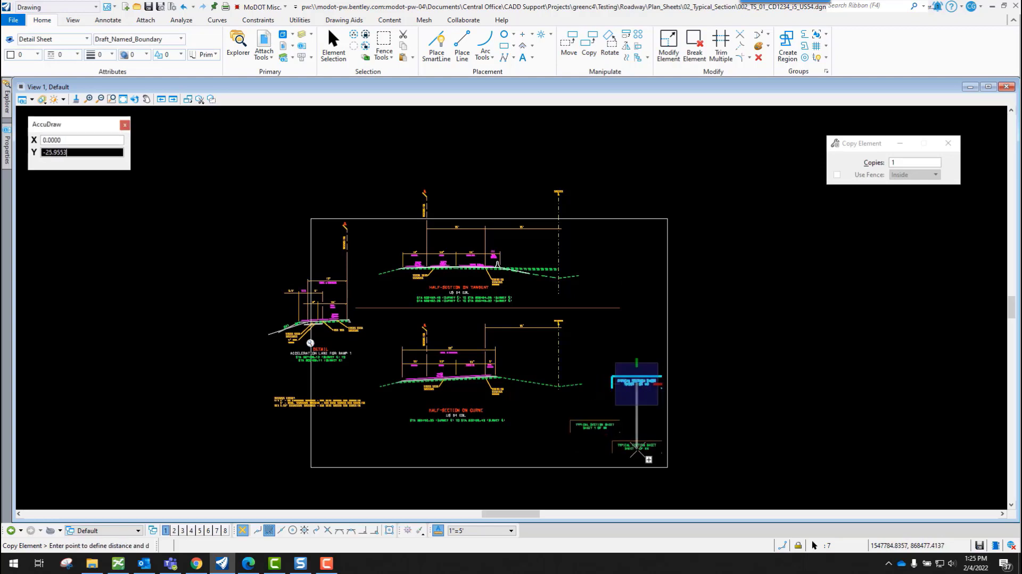
left_click(648, 466)
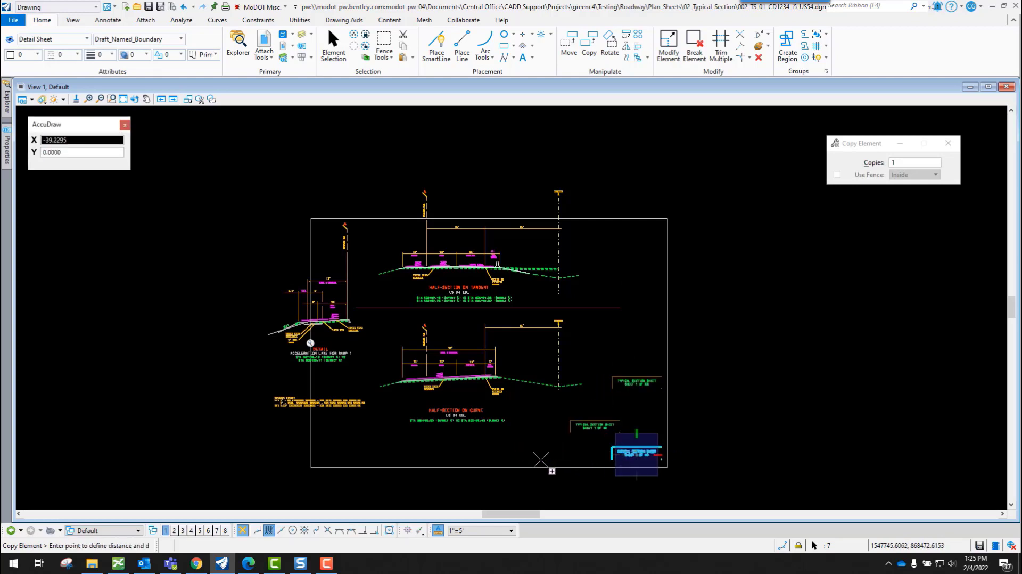
left_click(632, 249)
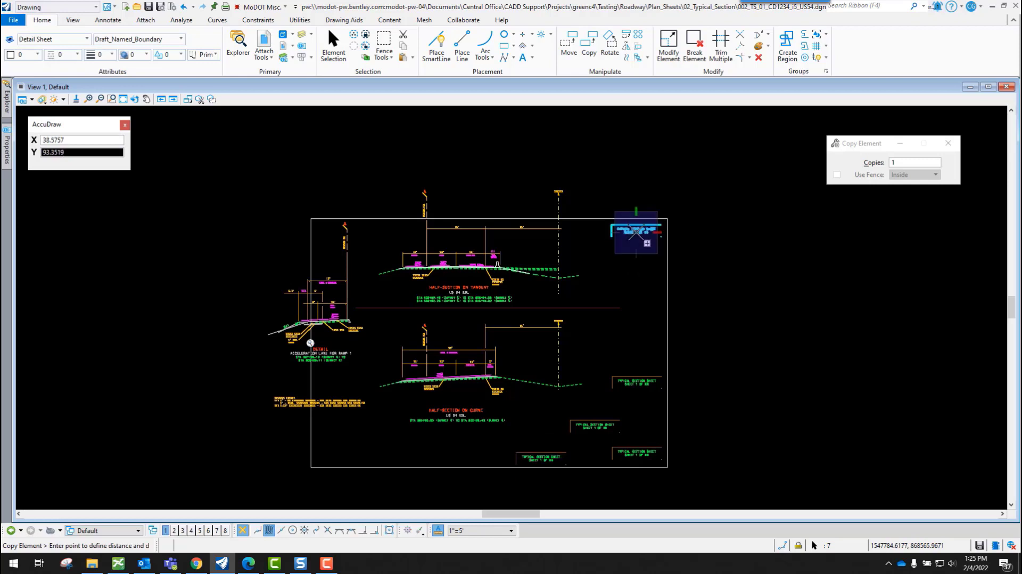
left_click(432, 459)
key("Escape")
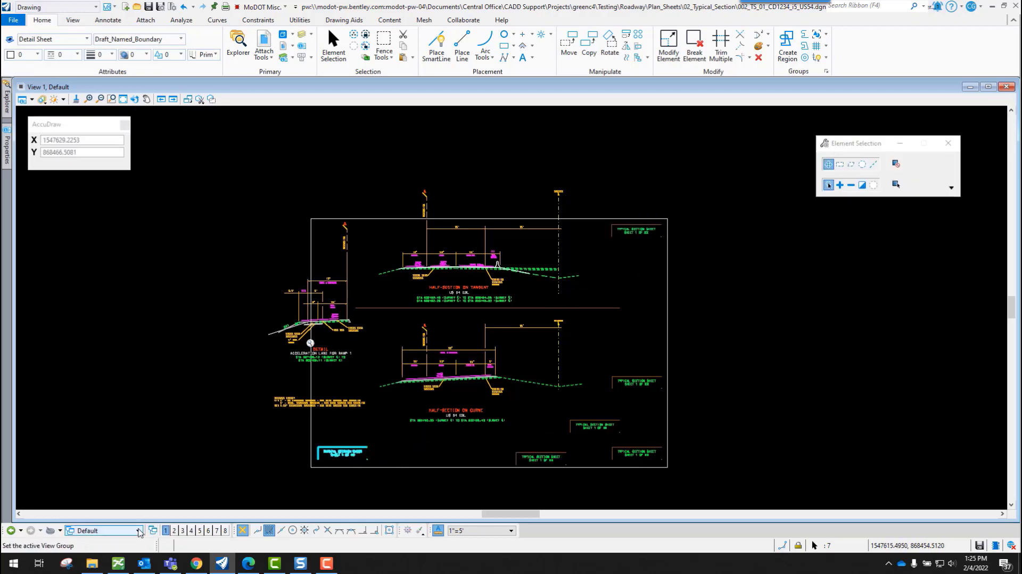
- Switch to the Typical Section 1 sheet model, back to Default, then to the sheet again
left_click(135, 529)
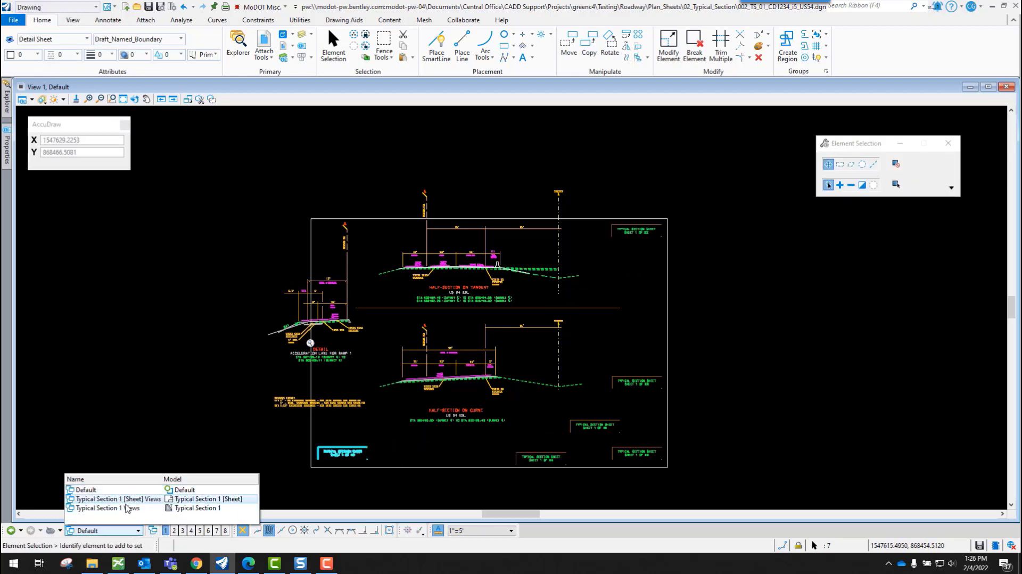
left_click(127, 501)
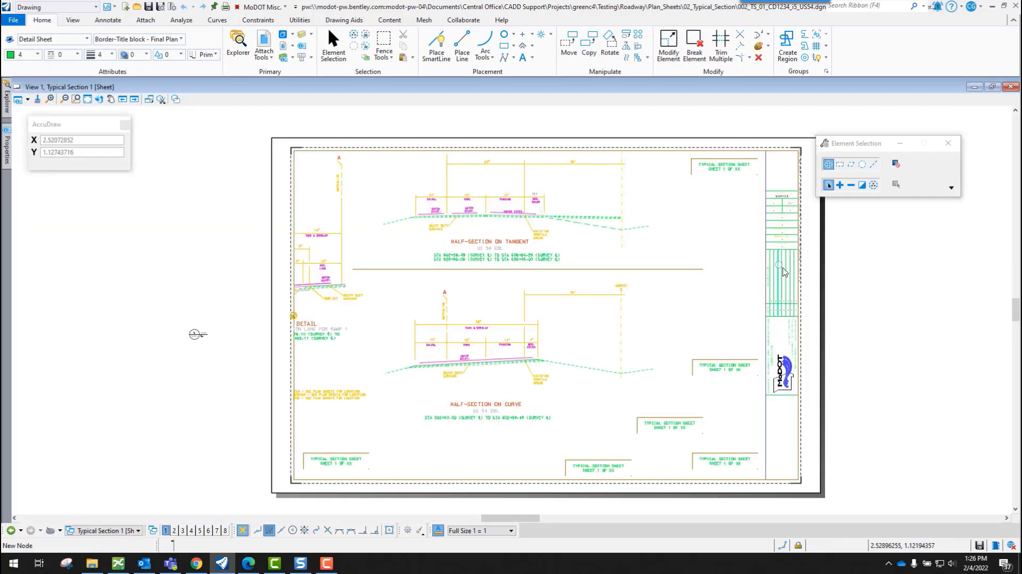
left_click(99, 530)
left_click(93, 491)
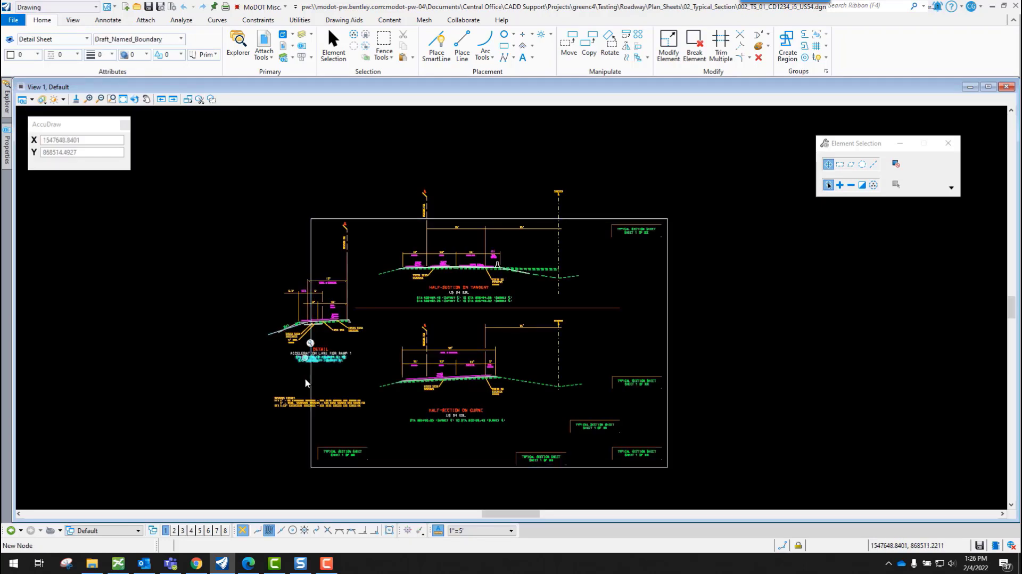
left_click(125, 530)
left_click(132, 499)
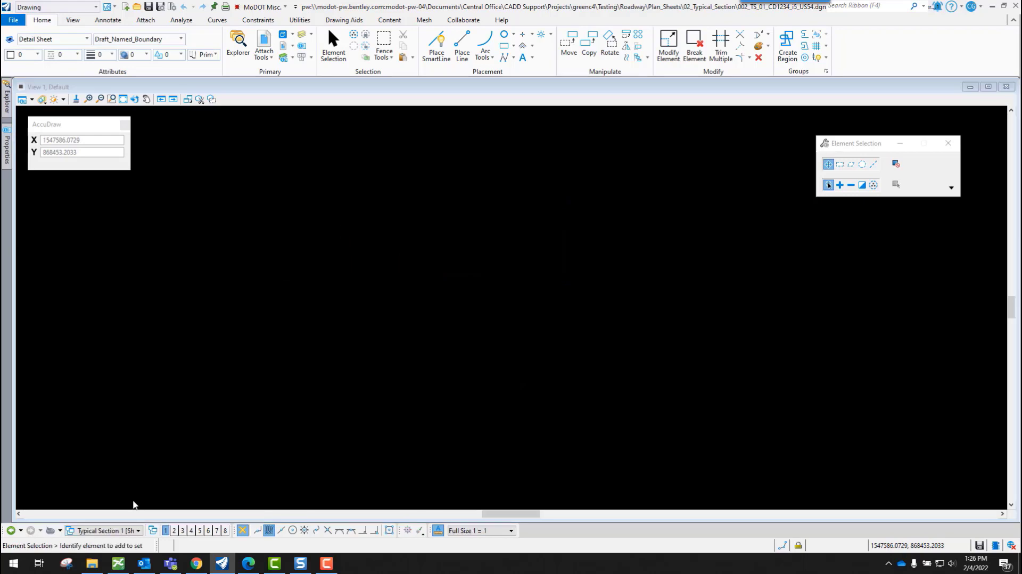